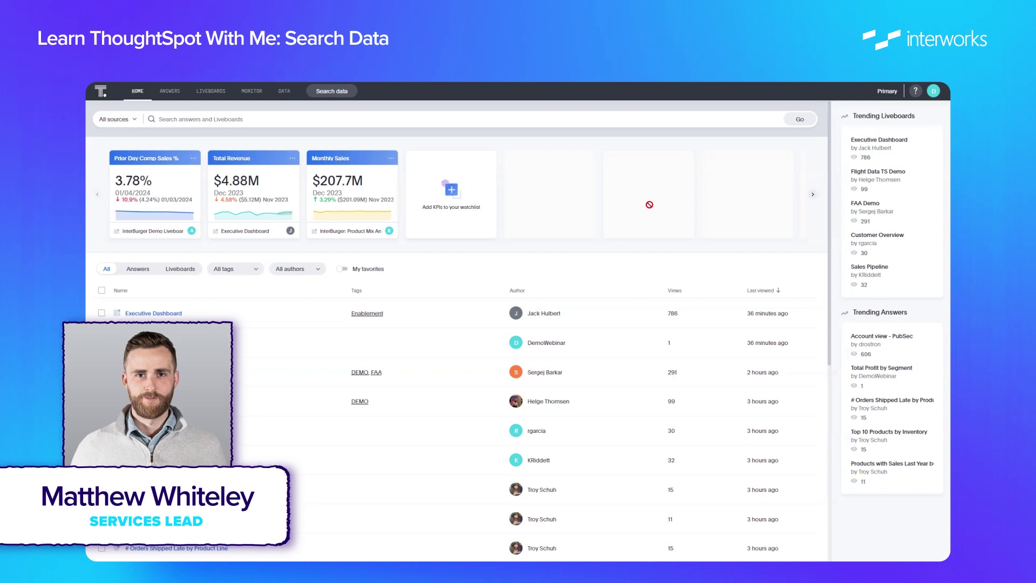
Start a fresh data search on the (Sample) Retail - Apparel worksheet from the home page.
left_click(363, 120)
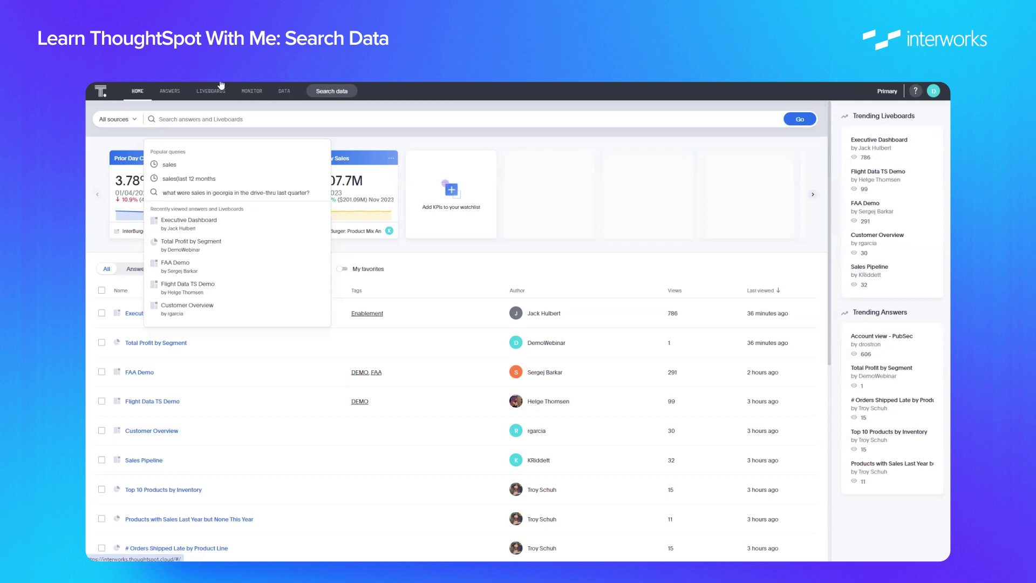
left_click(343, 95)
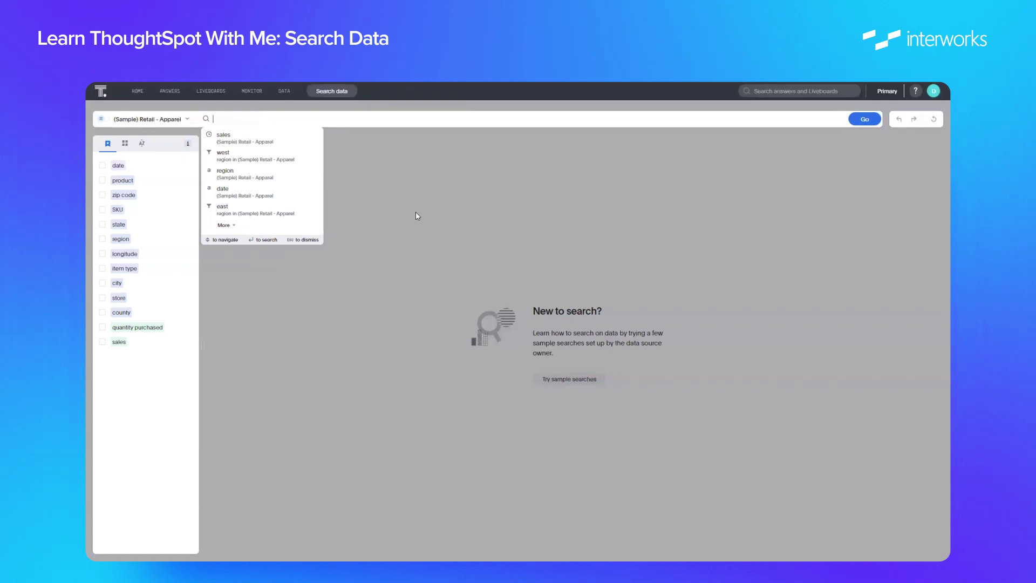
left_click(181, 122)
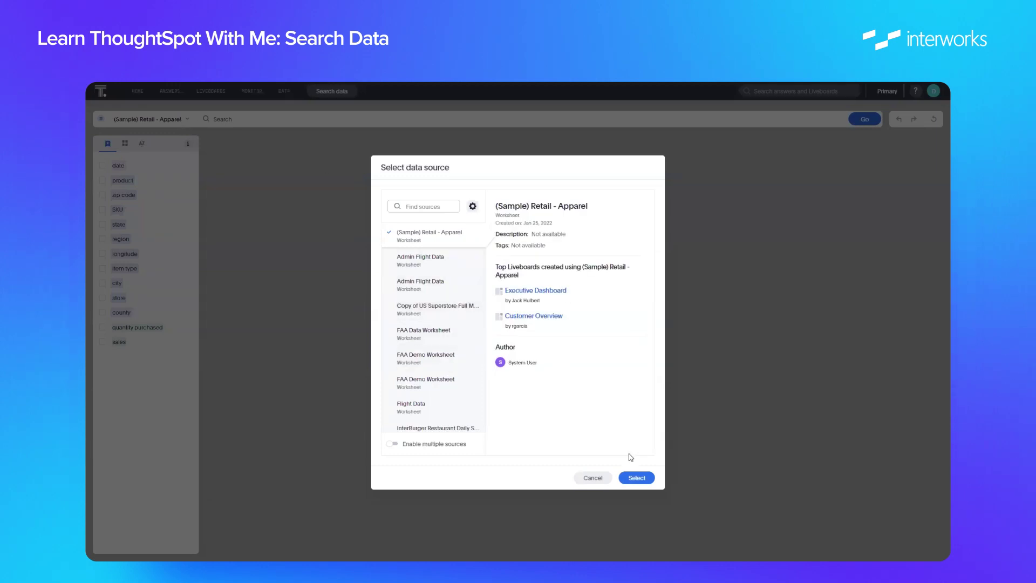
left_click(594, 478)
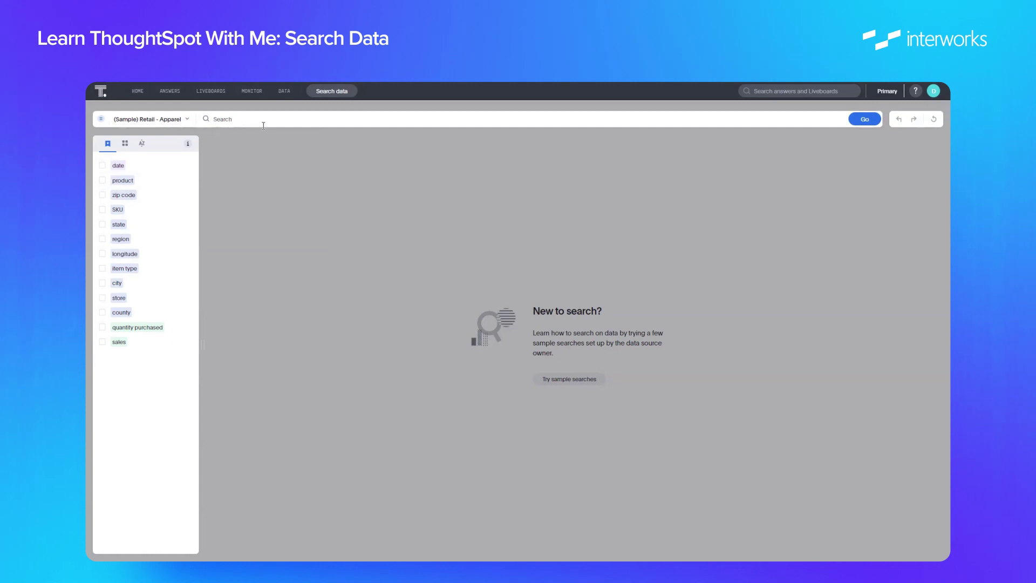
left_click(125, 145)
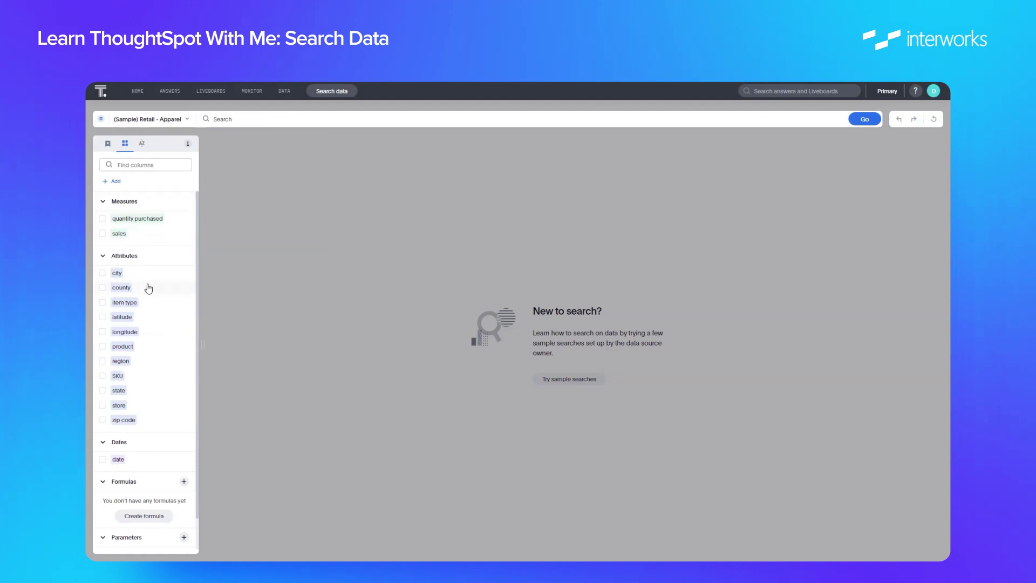
left_click(142, 144)
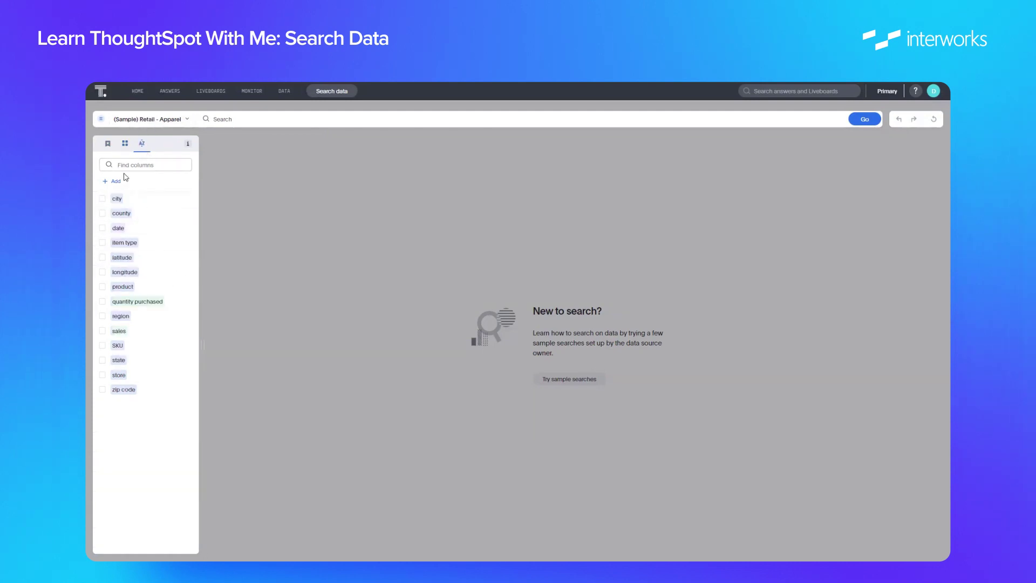
Search 'sales' and 'region' to chart total sales across the five regions.
left_click(109, 145)
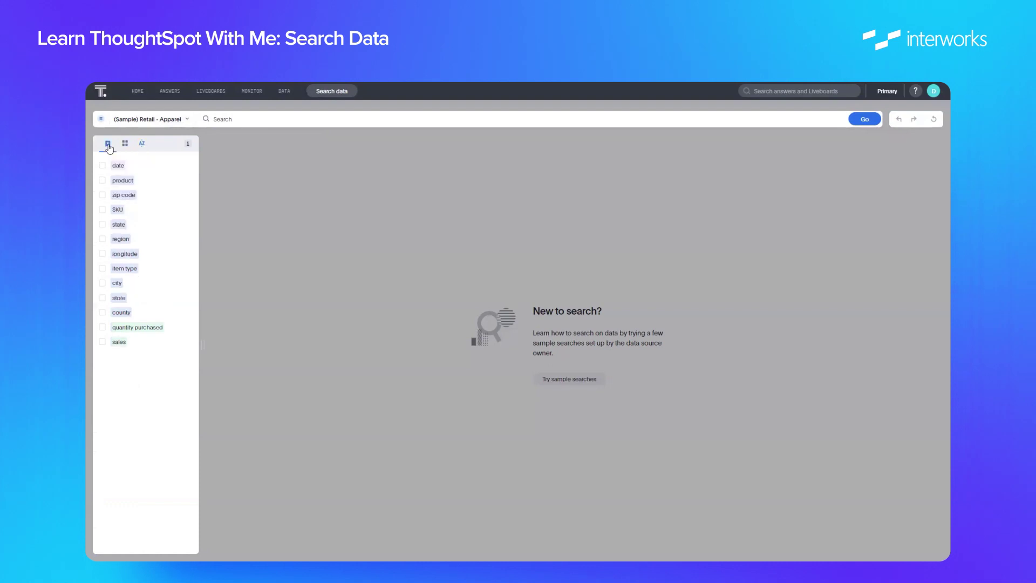
left_click(234, 119)
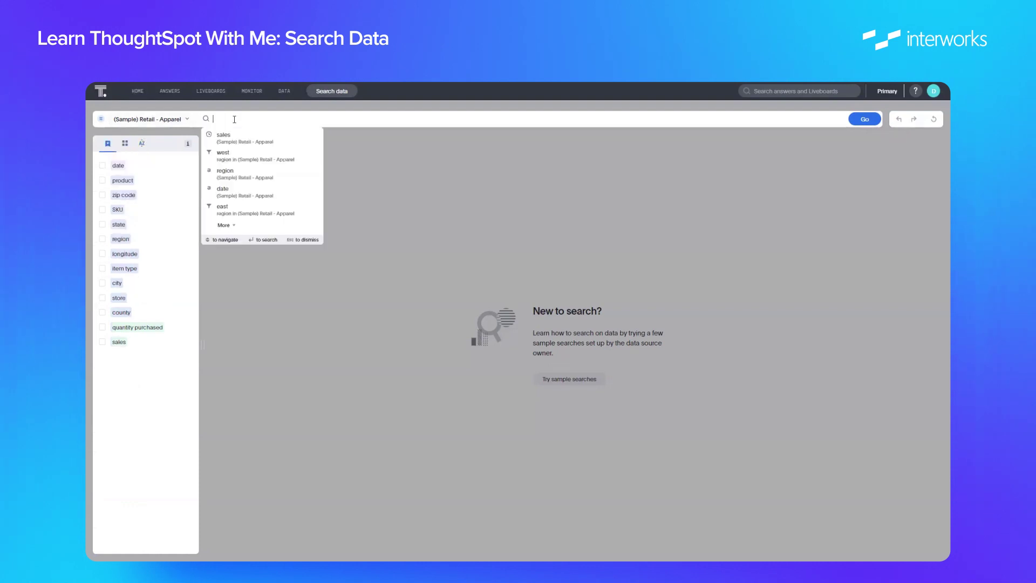
type("s")
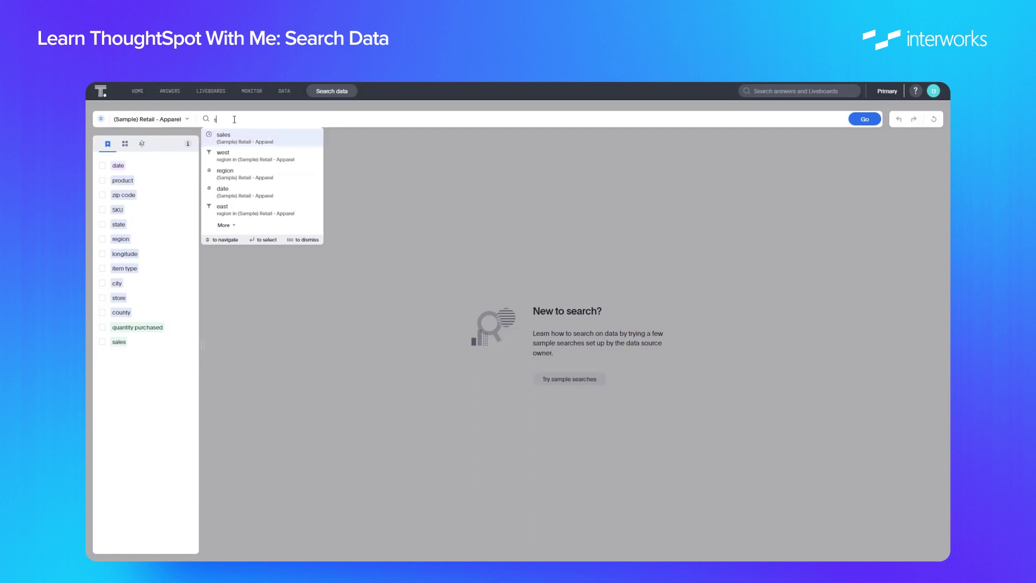
type("al")
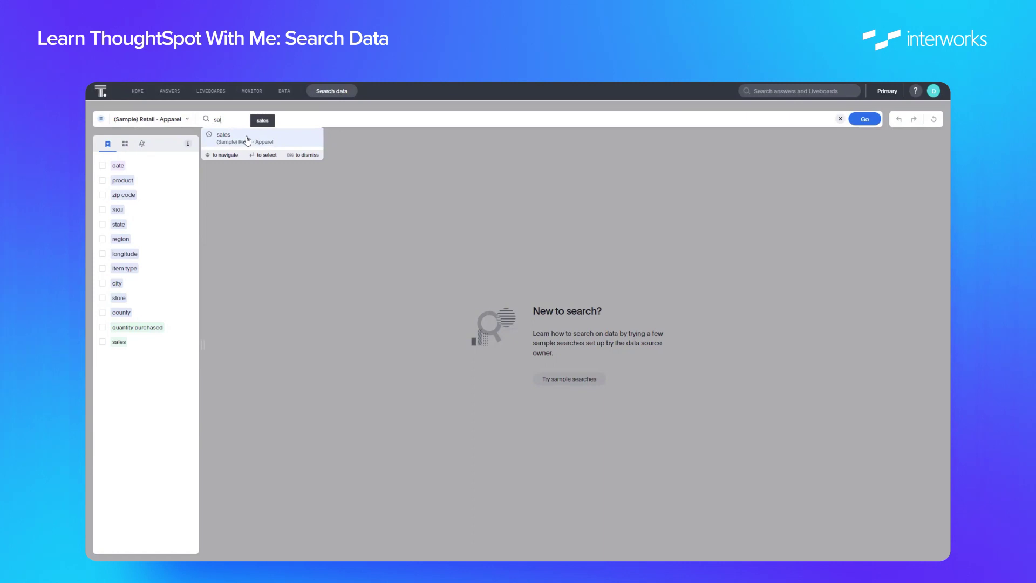
left_click(248, 140)
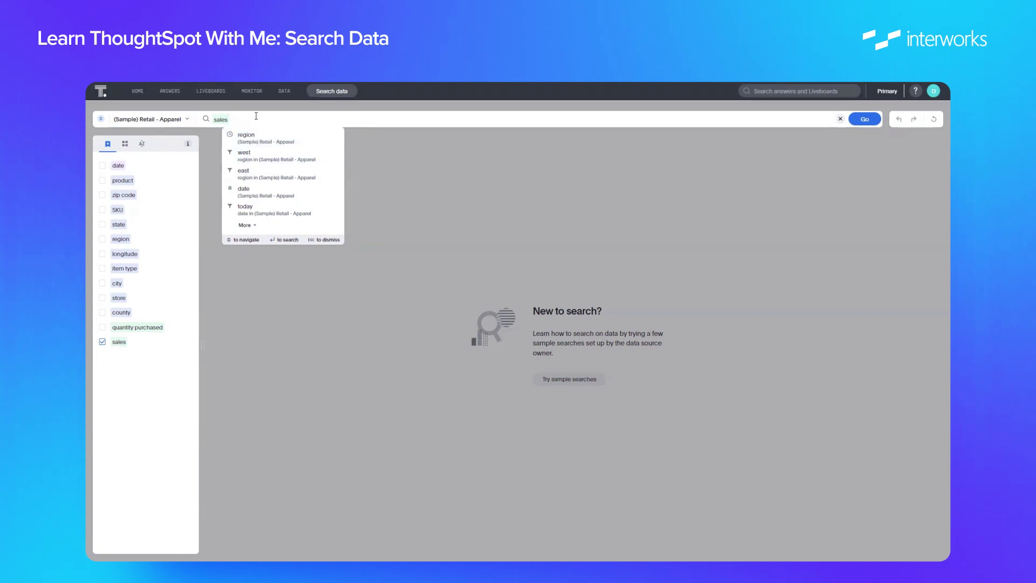
type("region")
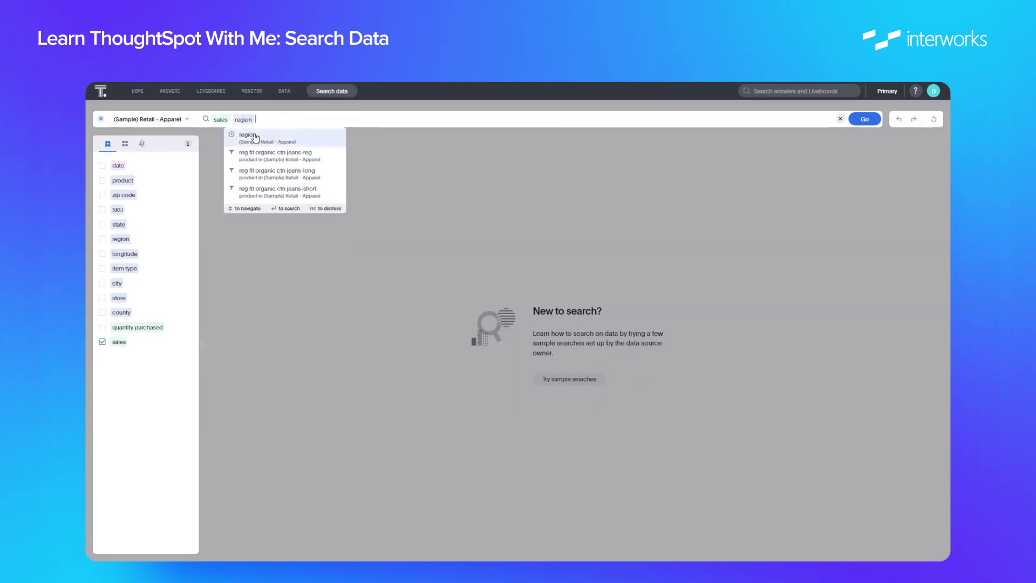
left_click(261, 135)
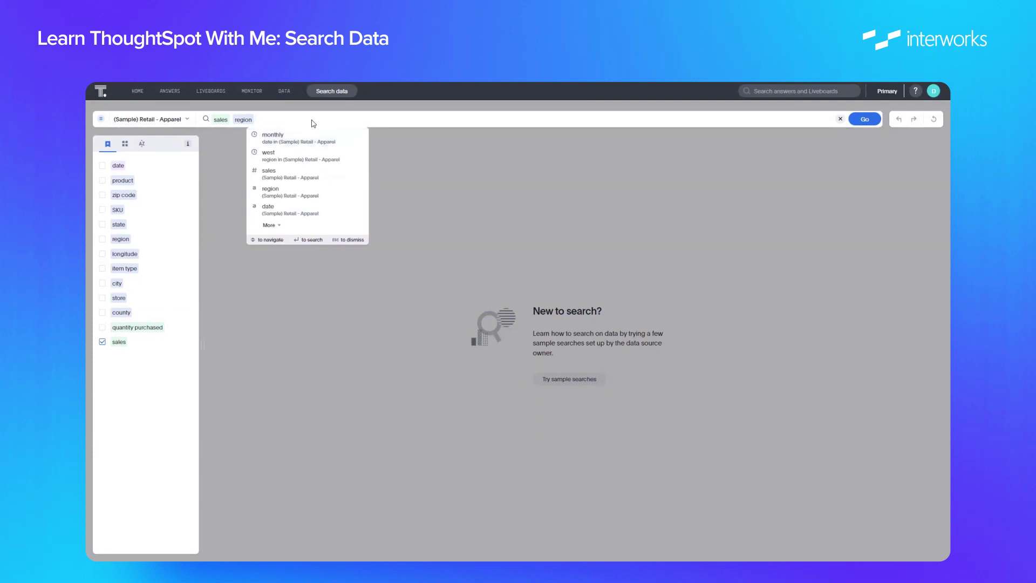
key("Return")
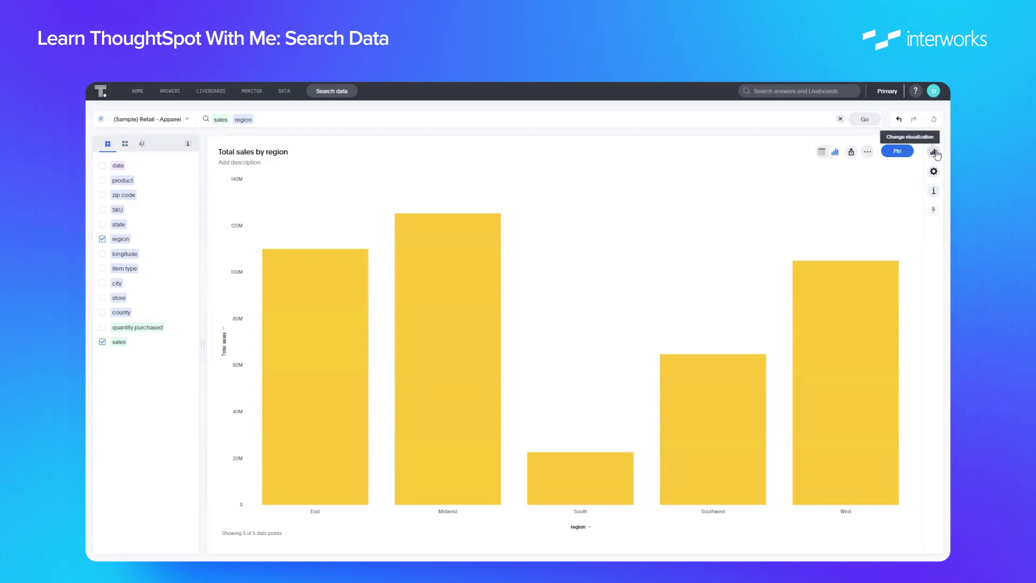
Show the chart type choices for the Total sales by region column chart.
left_click(934, 154)
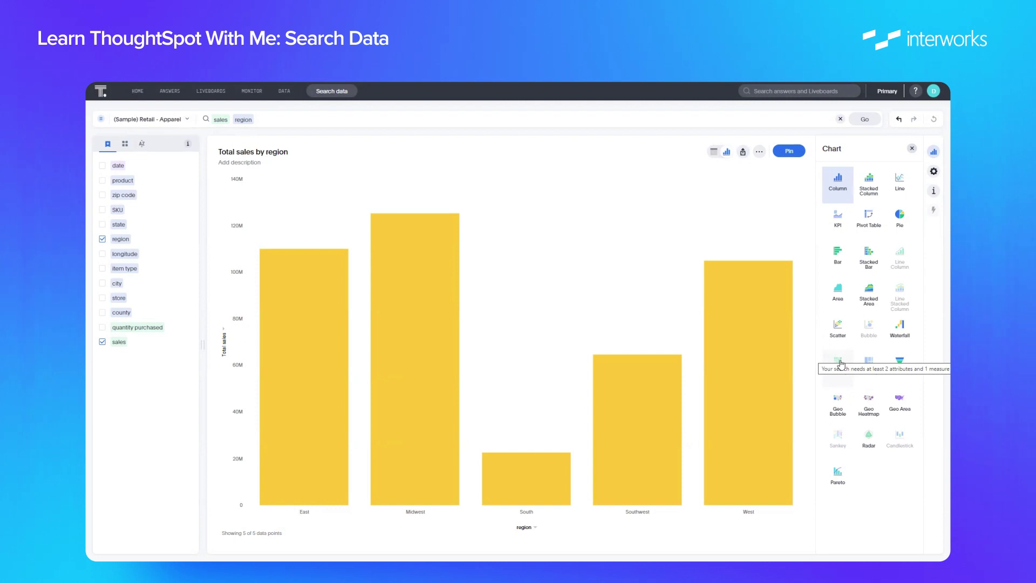
Color the Total sales bars green.
left_click(935, 177)
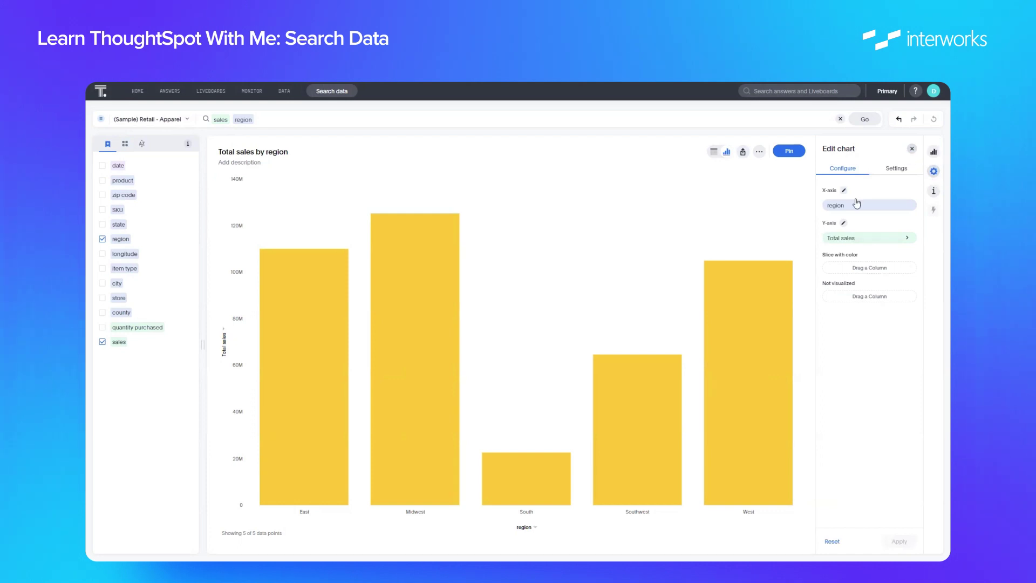
left_click(844, 241)
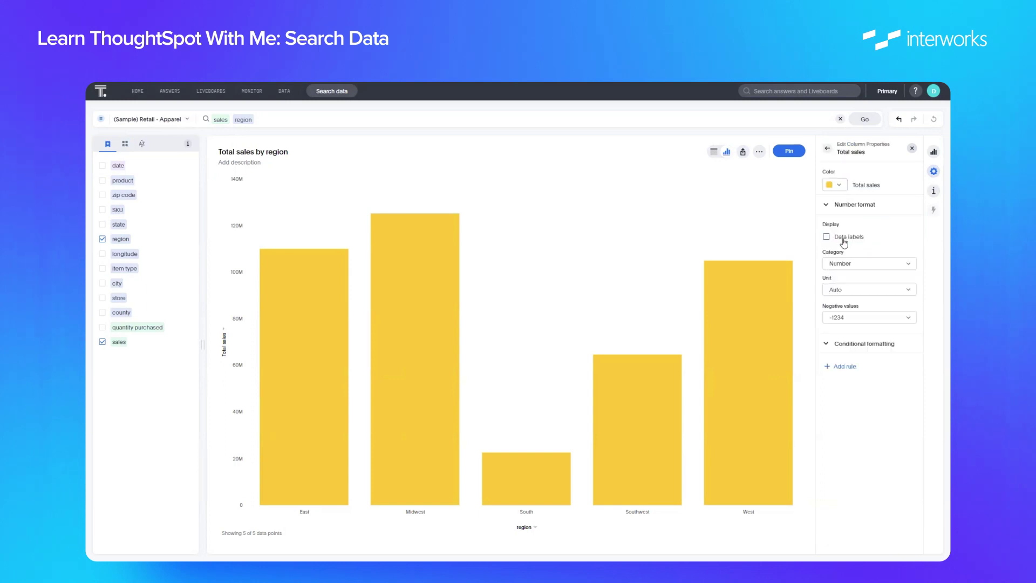
left_click(835, 186)
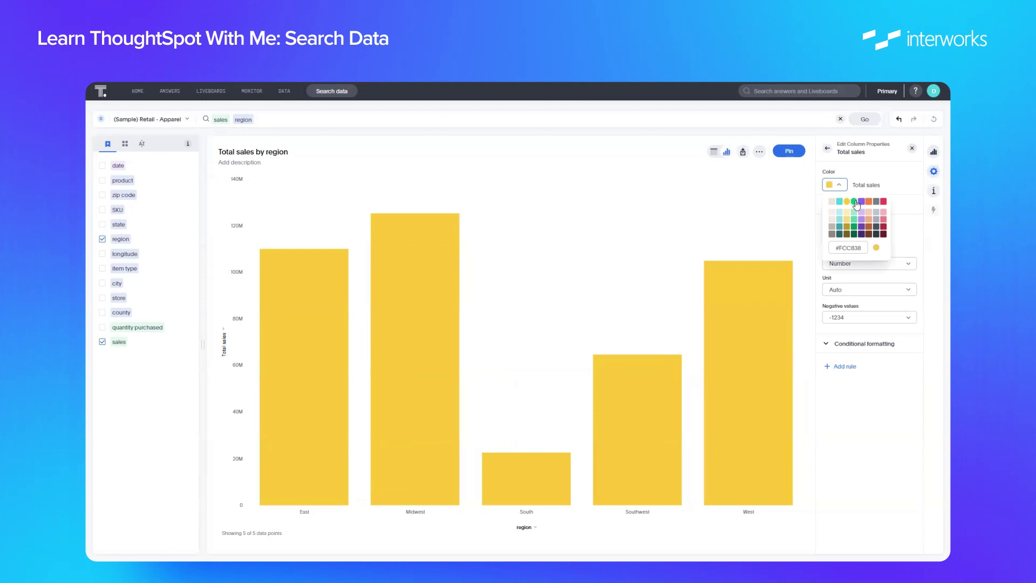
left_click(856, 202)
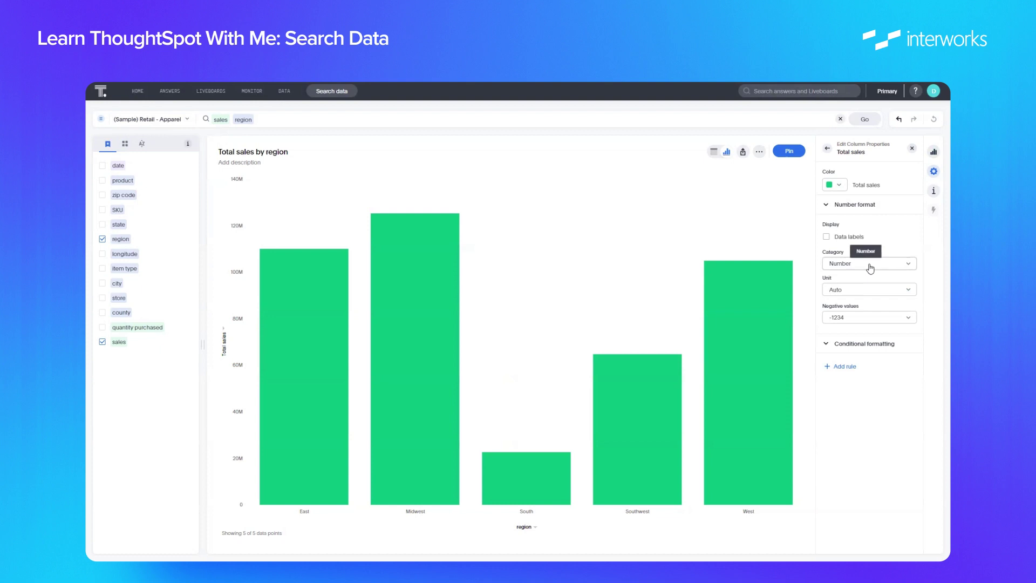
left_click(912, 149)
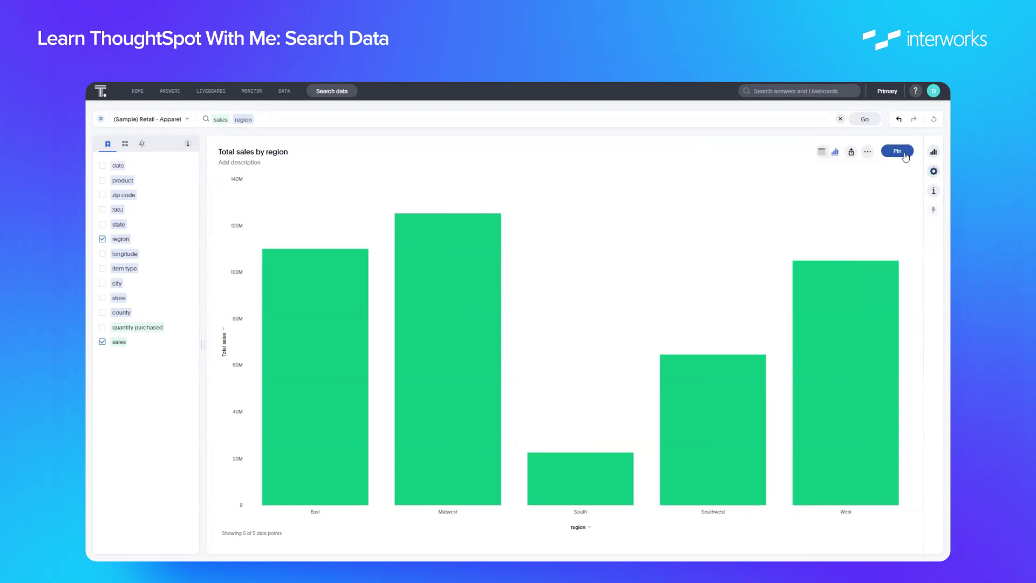
Turn on All labels so every bar shows its sales value.
left_click(933, 172)
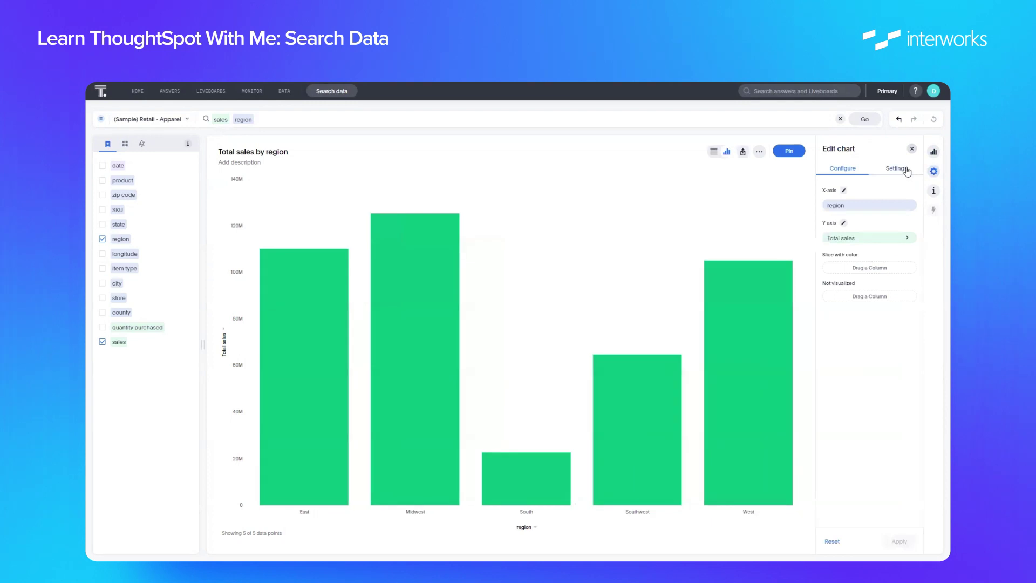
left_click(907, 170)
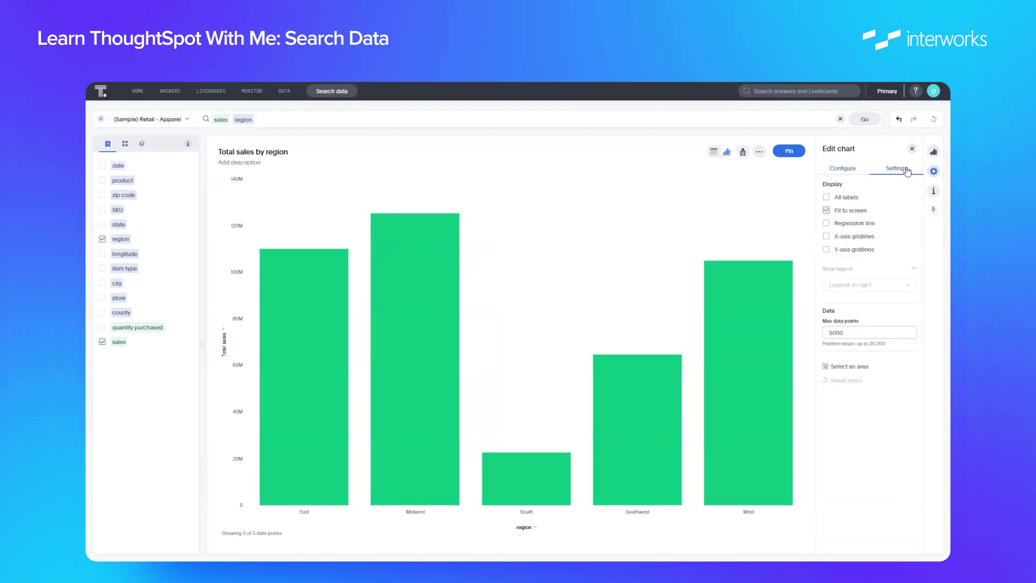
left_click(828, 198)
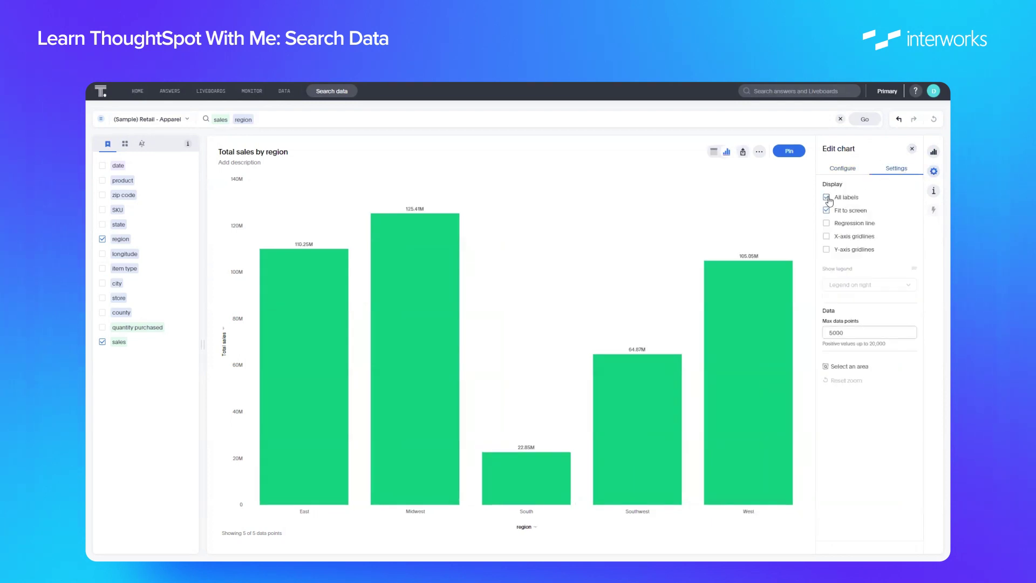
left_click(914, 151)
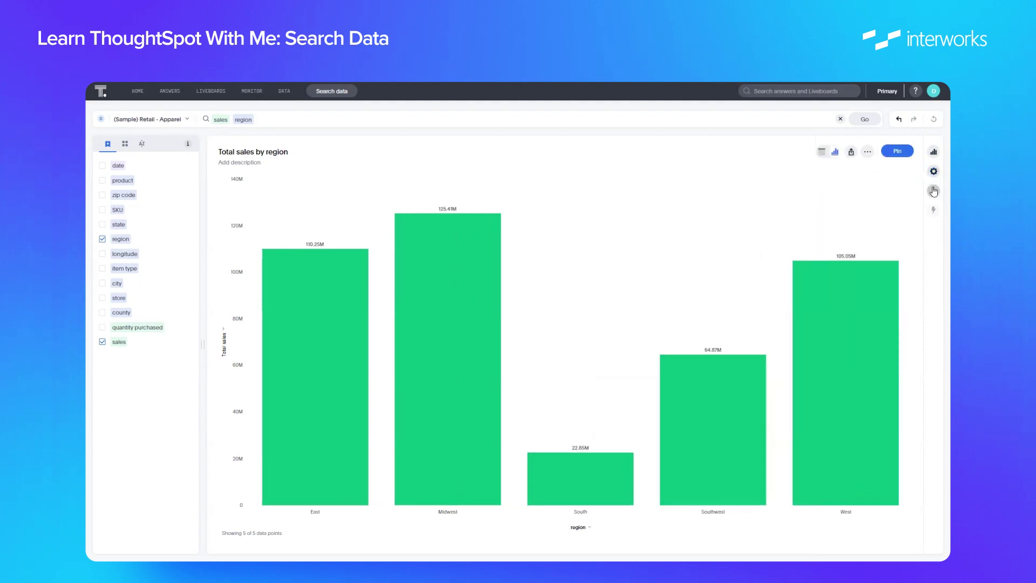
Open Query details for the sales-by-region chart and review its generated SQL.
left_click(934, 191)
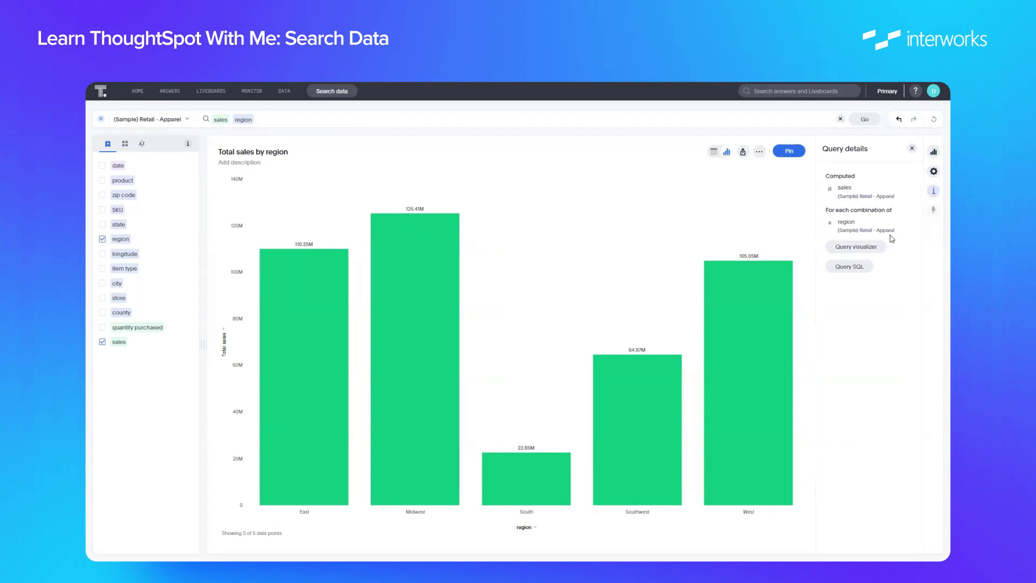
left_click(855, 268)
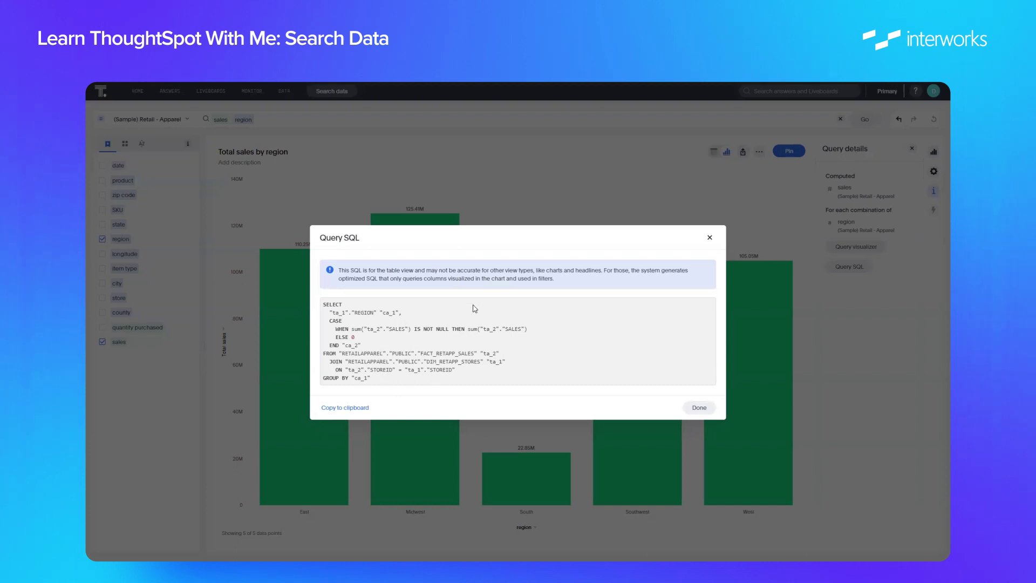
left_click(710, 237)
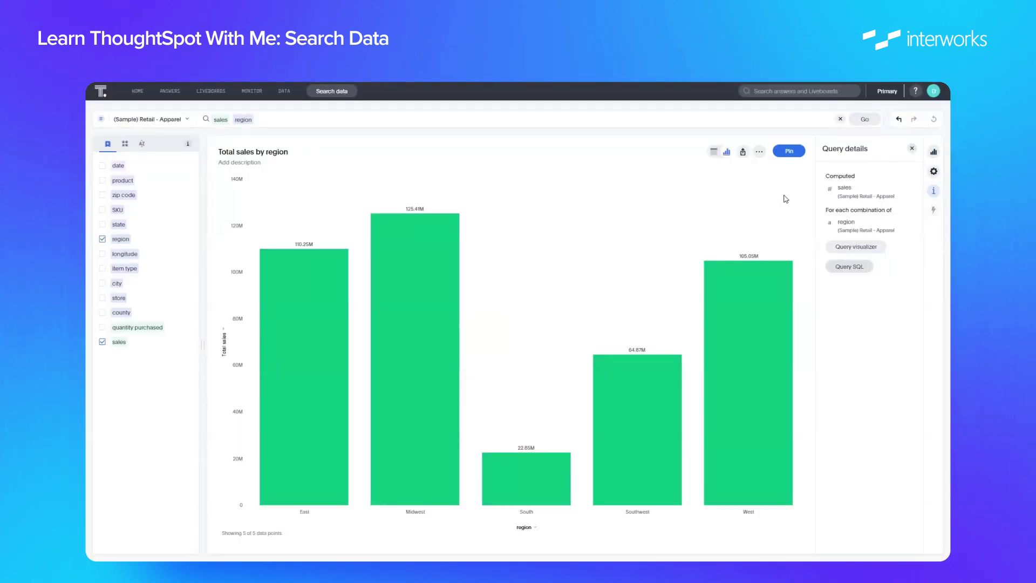
left_click(714, 152)
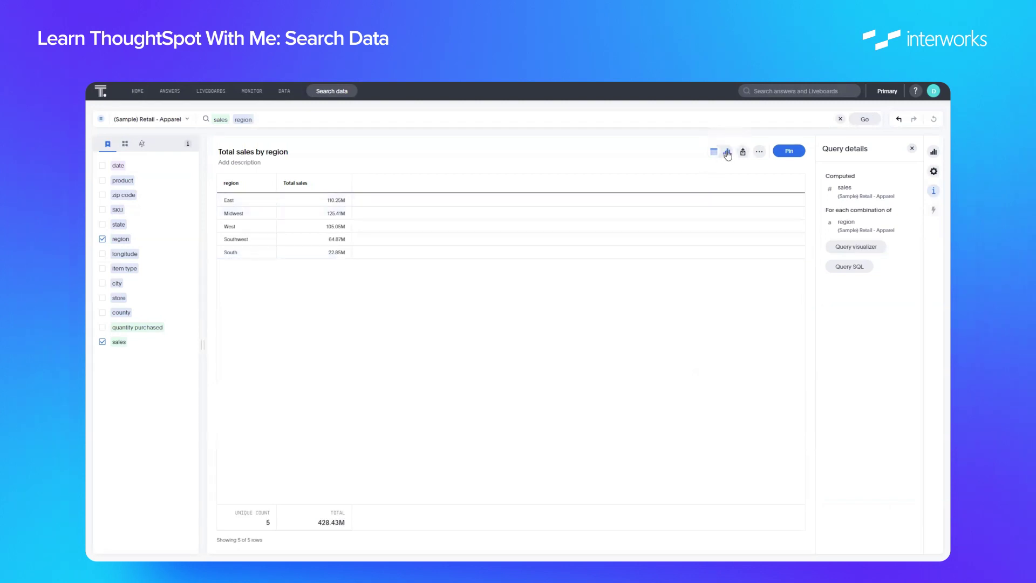
left_click(727, 153)
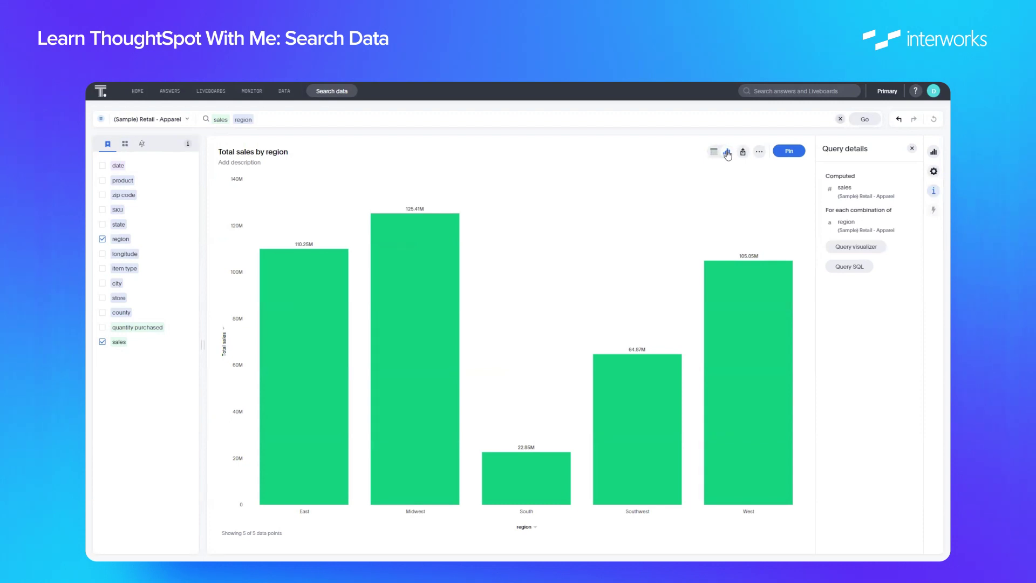
Replace the search with sales, region and monthly to chart monthly sales per region.
key("ctrl+a")
key("BackSpace")
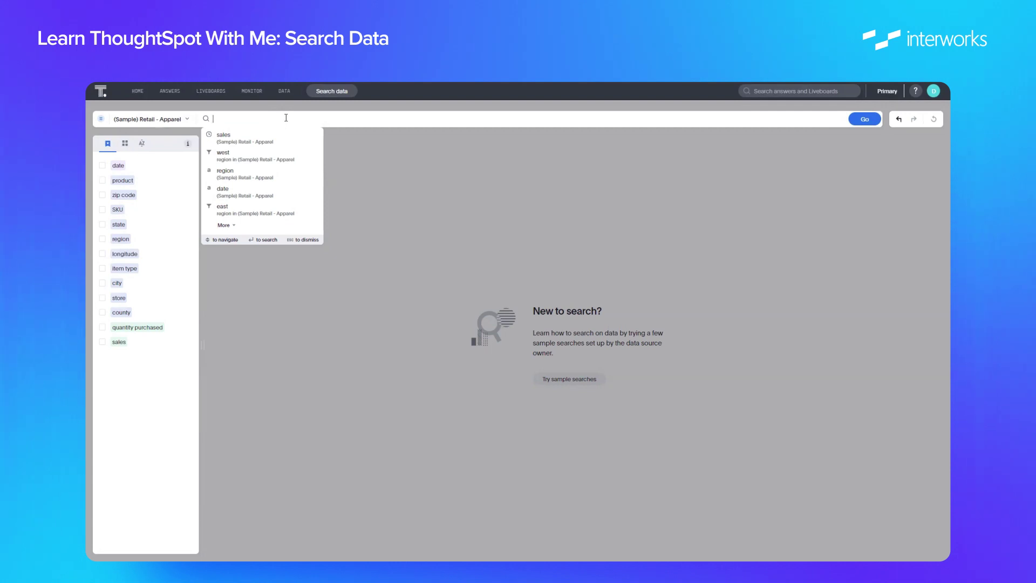
type("sales ")
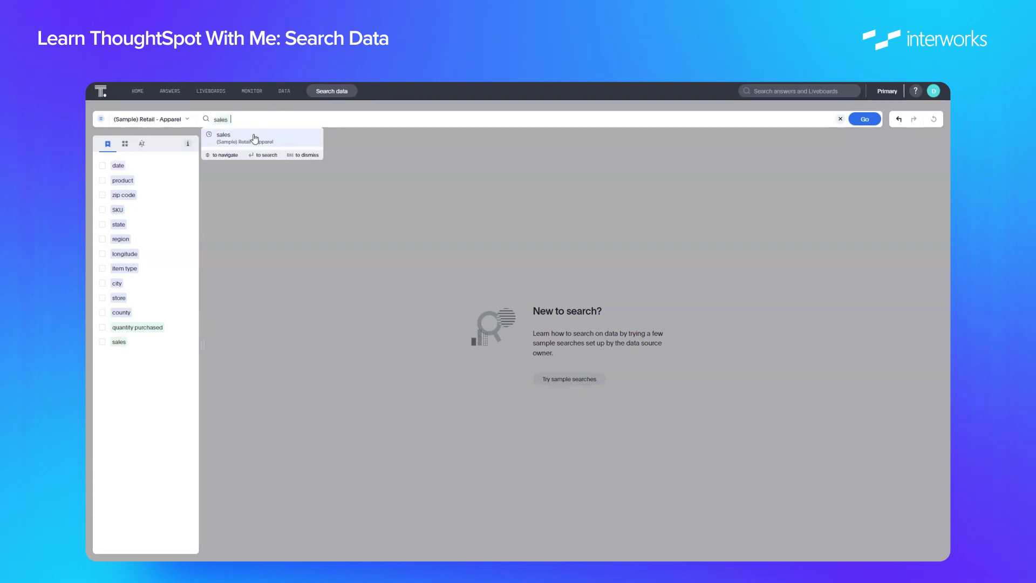
type("reg")
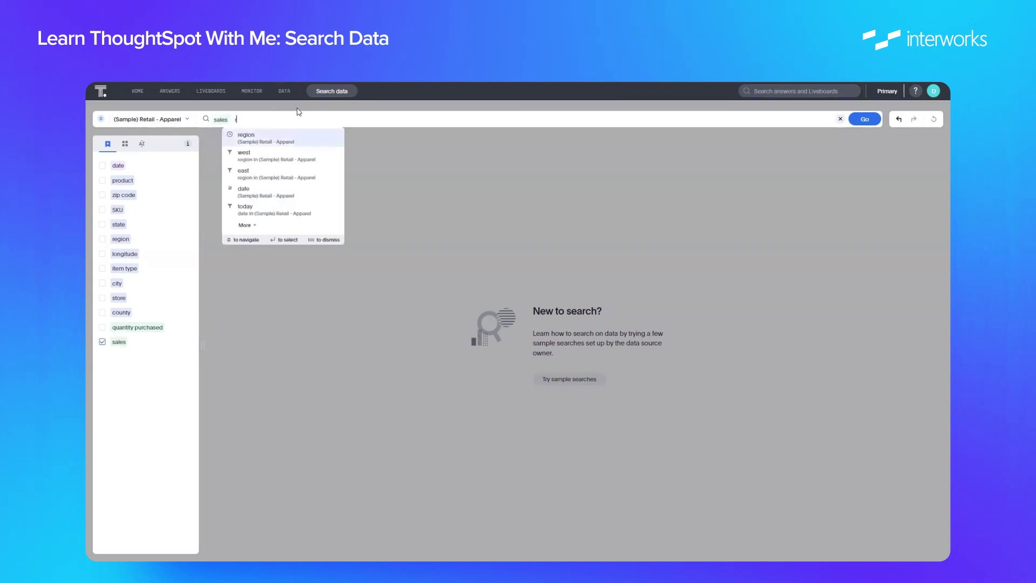
left_click(282, 135)
type("monthly")
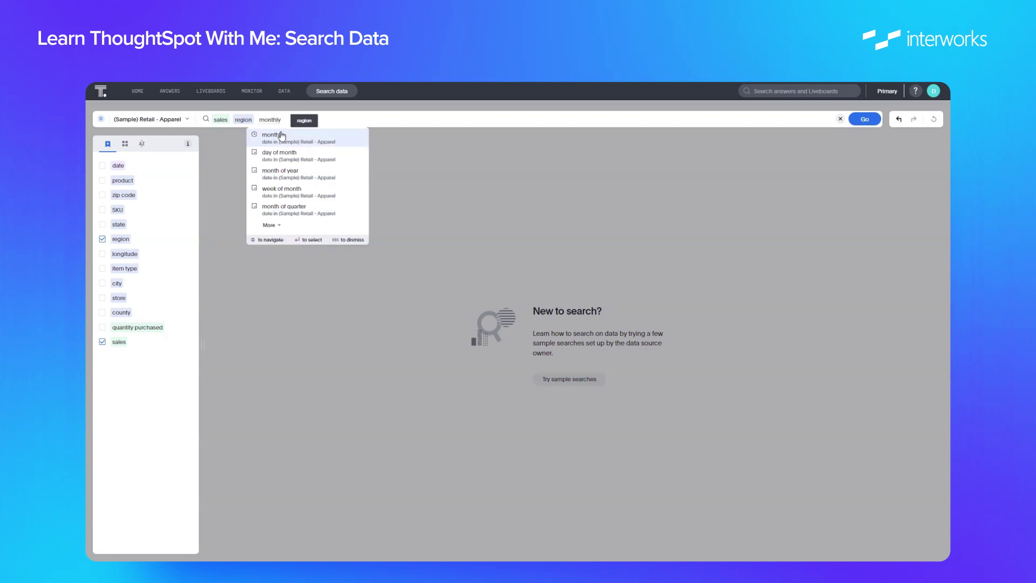
left_click(282, 135)
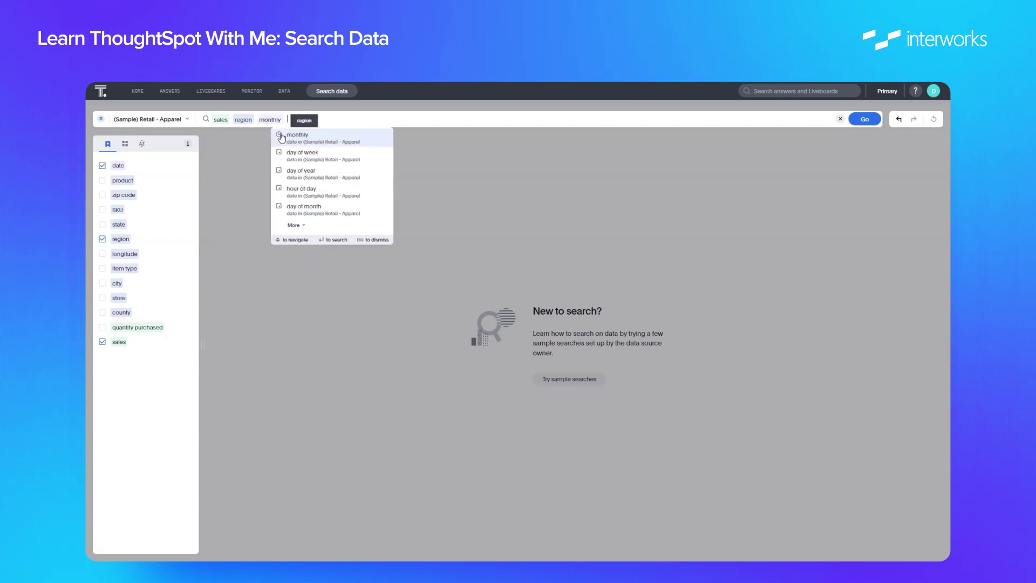
key("Return")
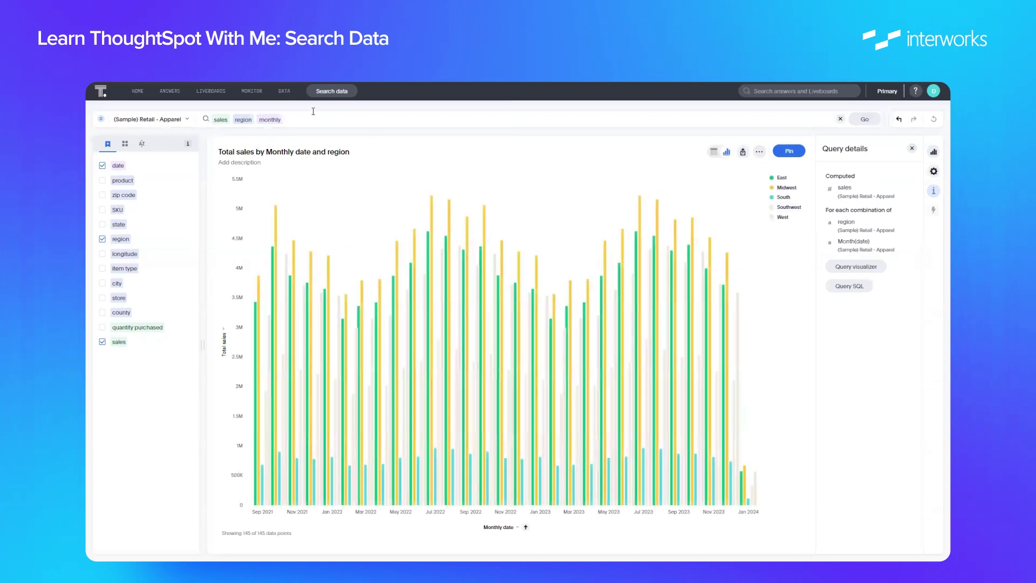
mouse_move(283, 117)
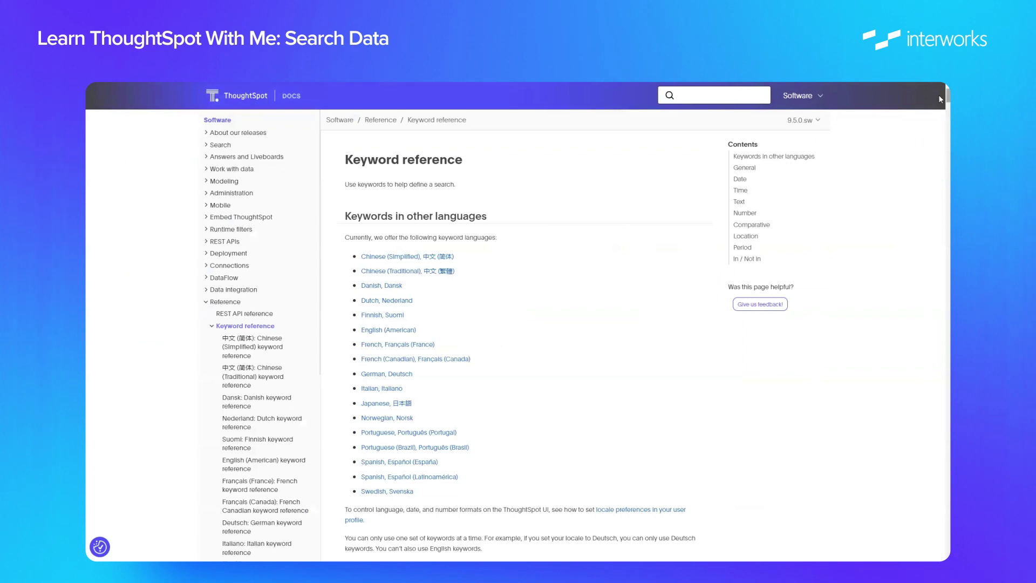
left_click_drag(939, 95, 941, 451)
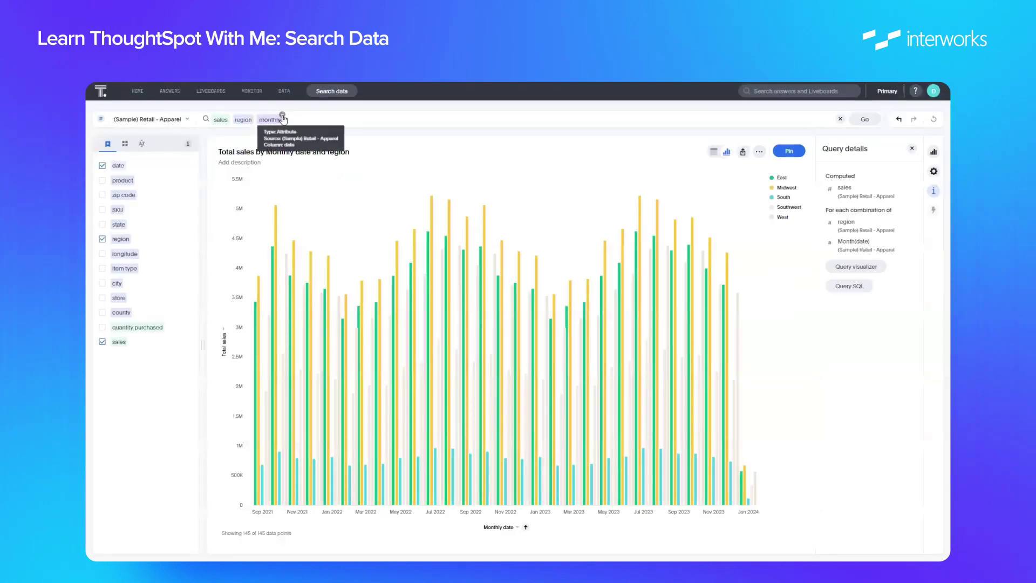
Add an 'east' region filter so the monthly sales chart shows East only.
left_click(304, 117)
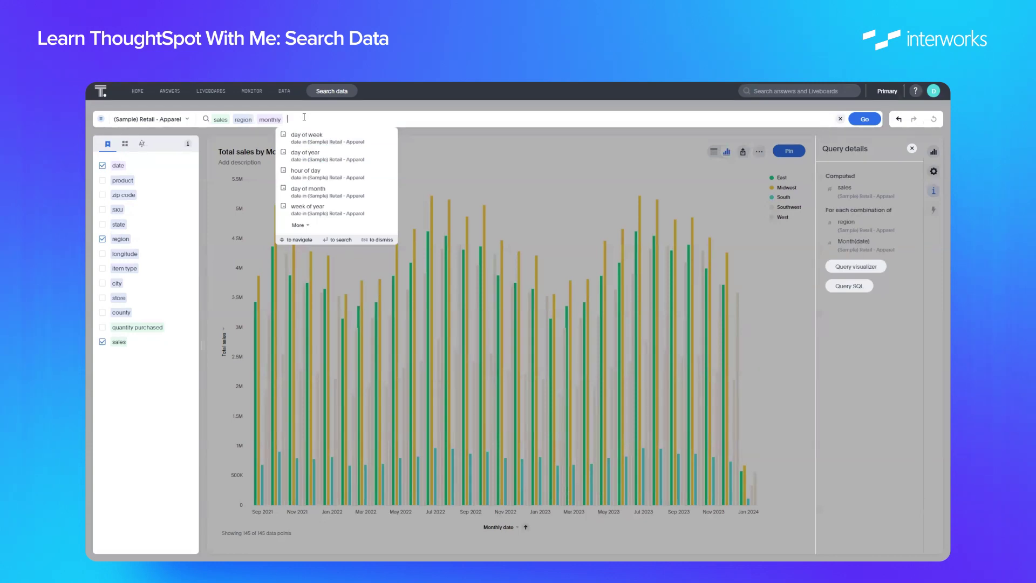
left_click(180, 245)
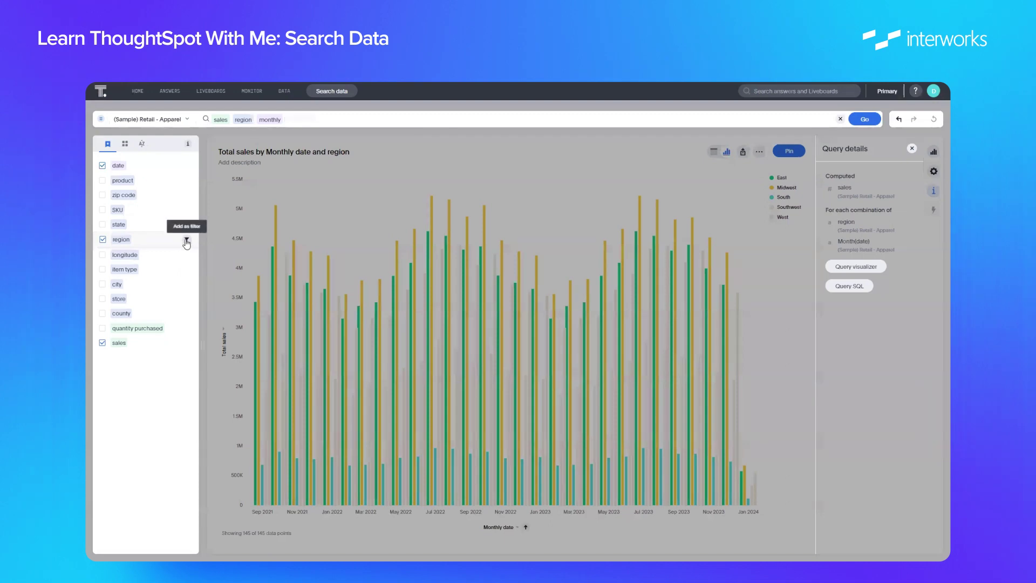
left_click(317, 117)
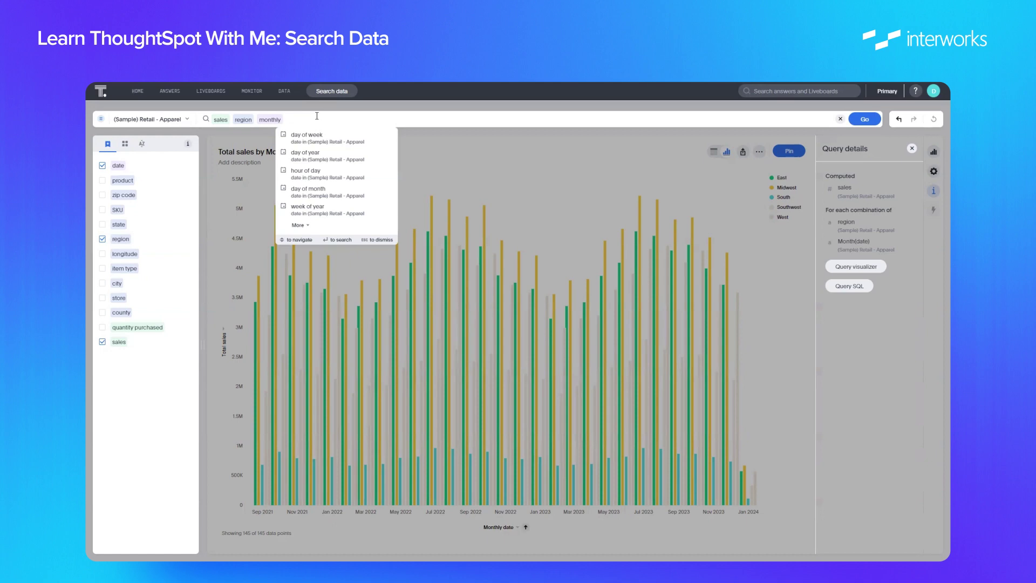
type("east")
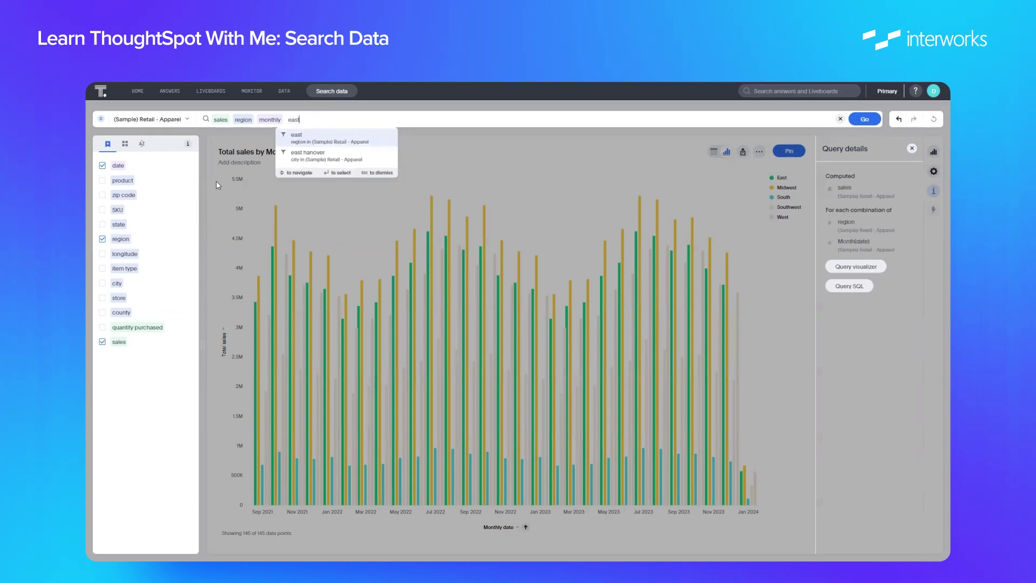
left_click(320, 142)
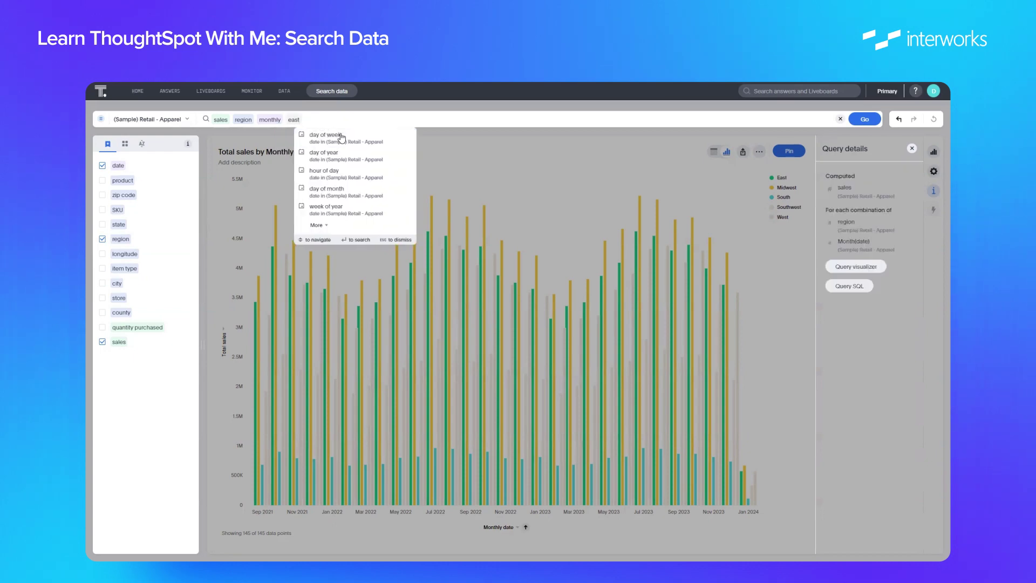
left_click(863, 119)
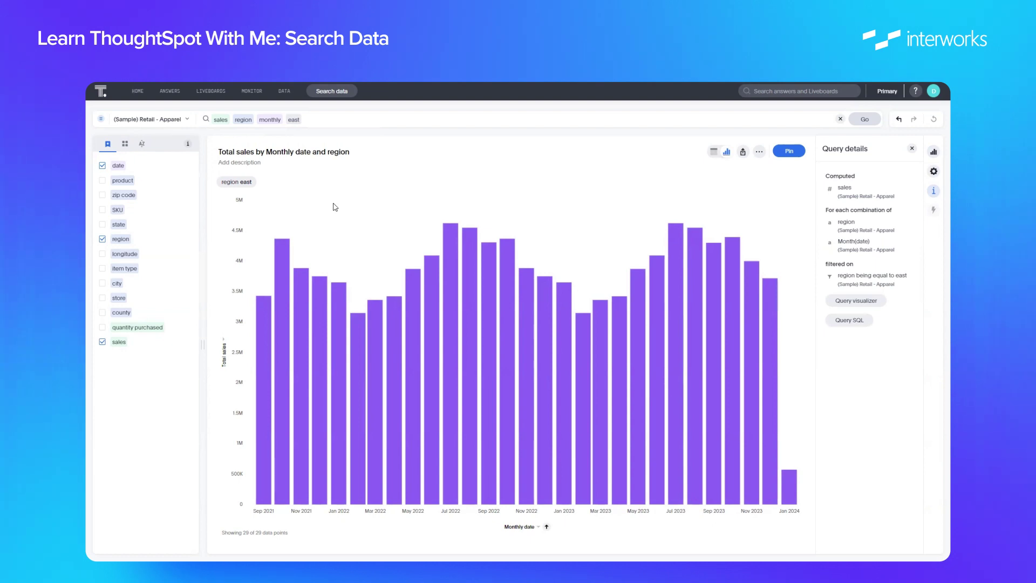
left_click(934, 192)
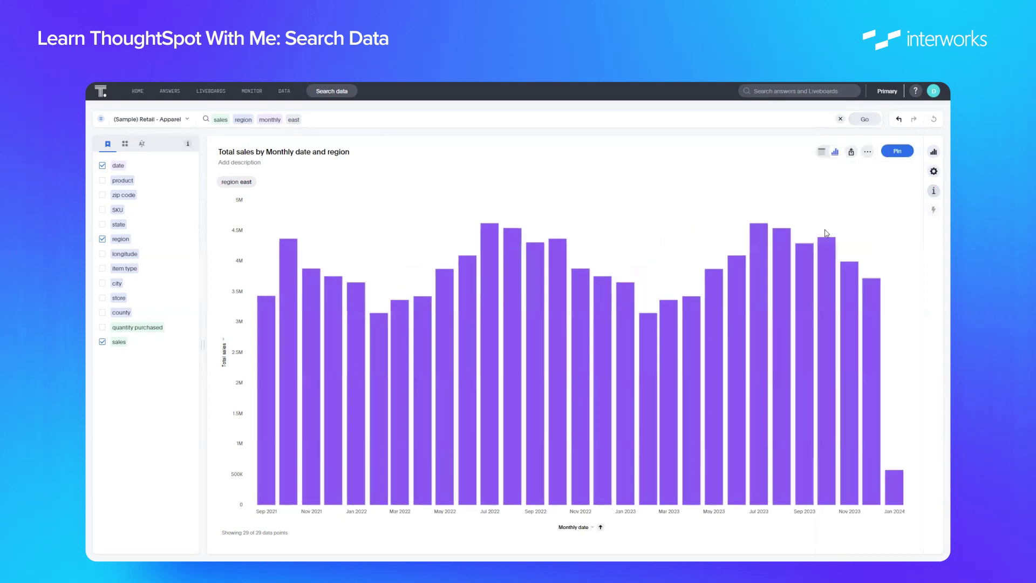
left_click(934, 191)
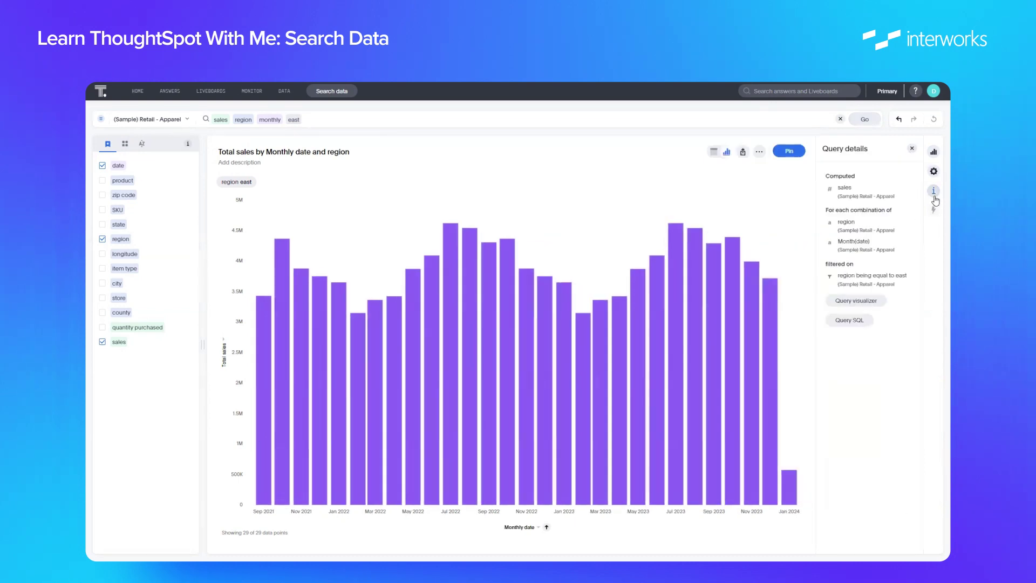
left_click(850, 320)
left_click_drag(614, 294, 695, 217)
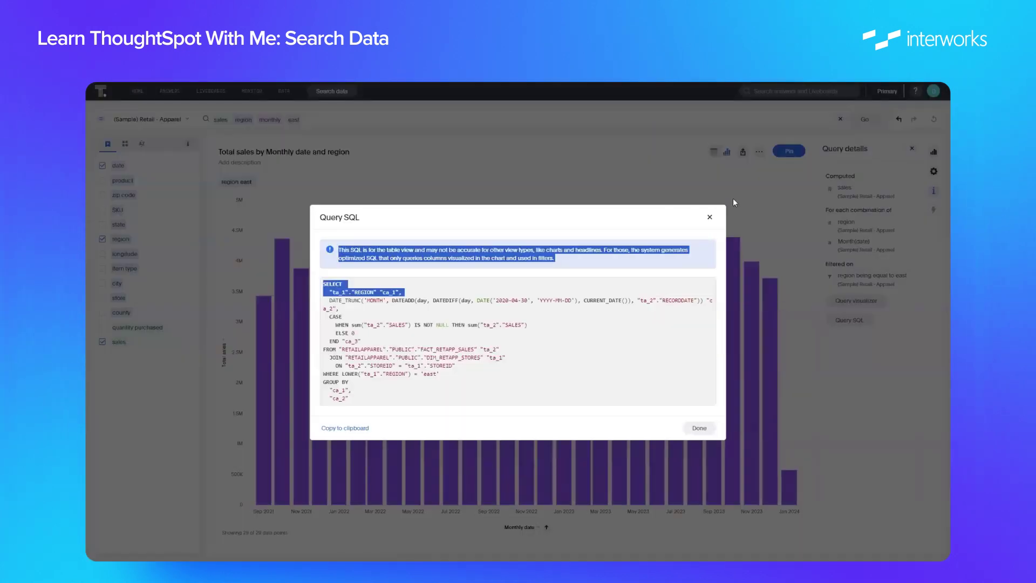
left_click(710, 218)
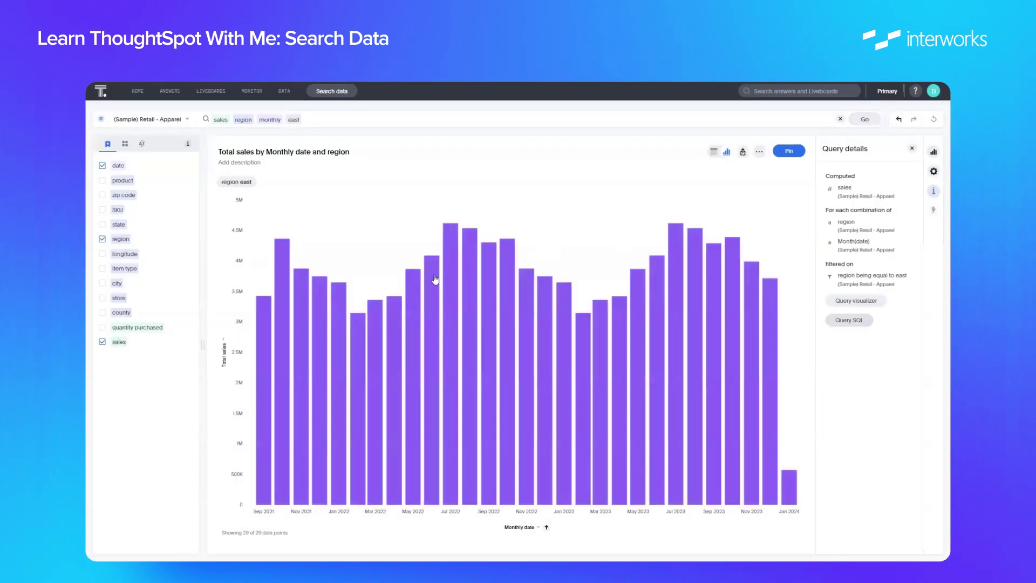
Drill the Nov 2021 bar down by state to get an East sales map.
right_click(300, 292)
left_click(333, 328)
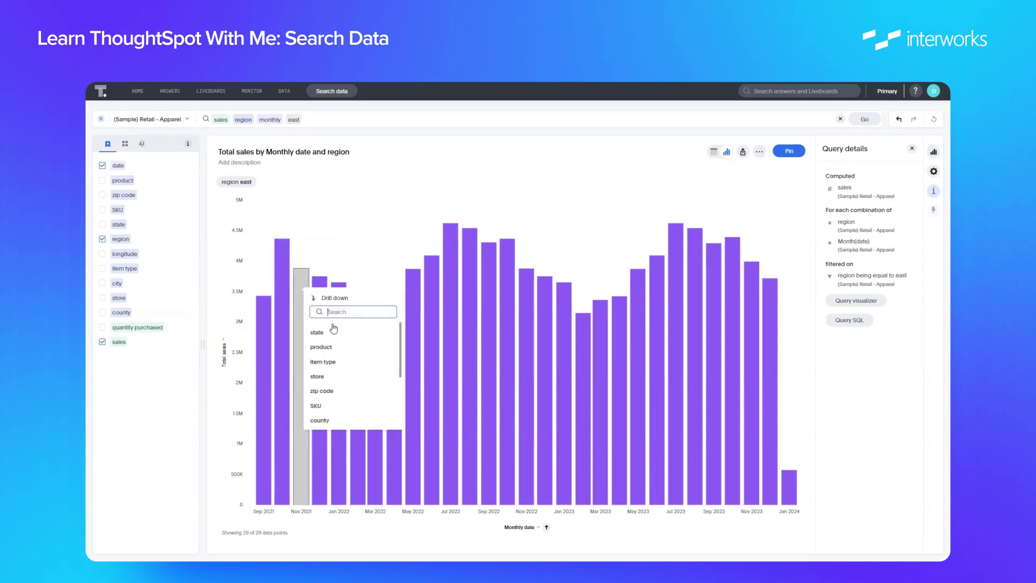
scroll(399, 336, "down", 4)
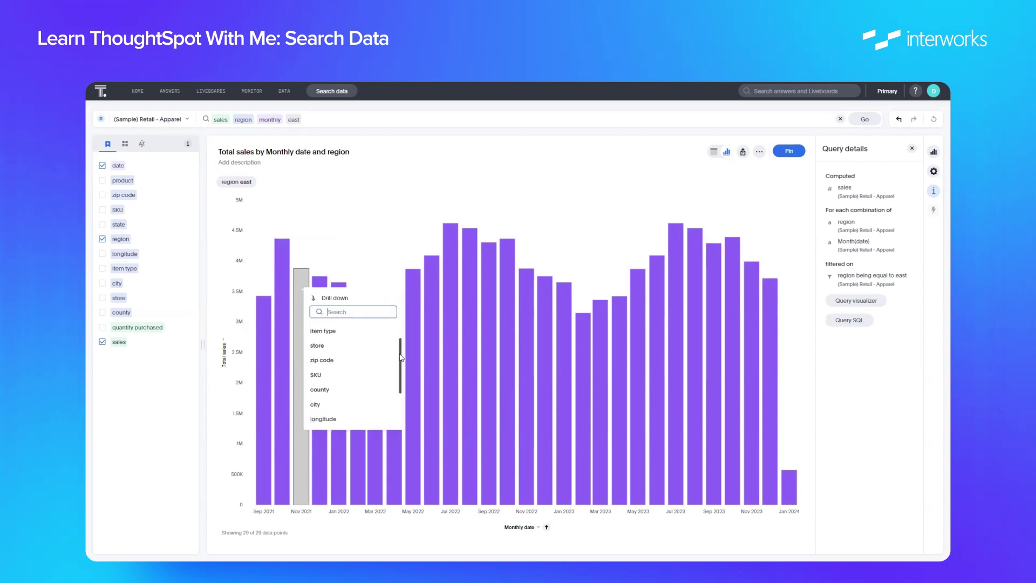
scroll(396, 333, "up", 4)
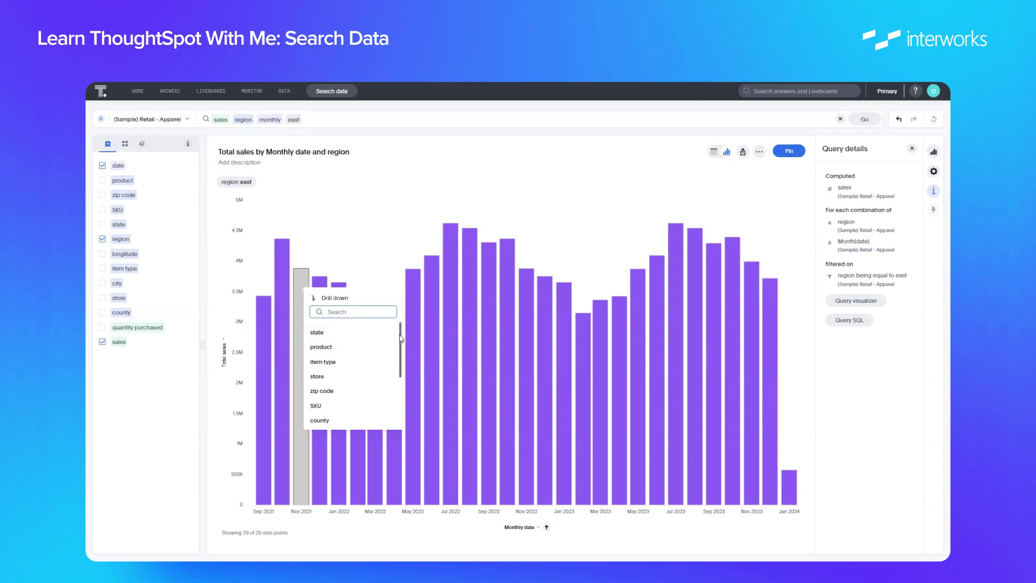
left_click(343, 338)
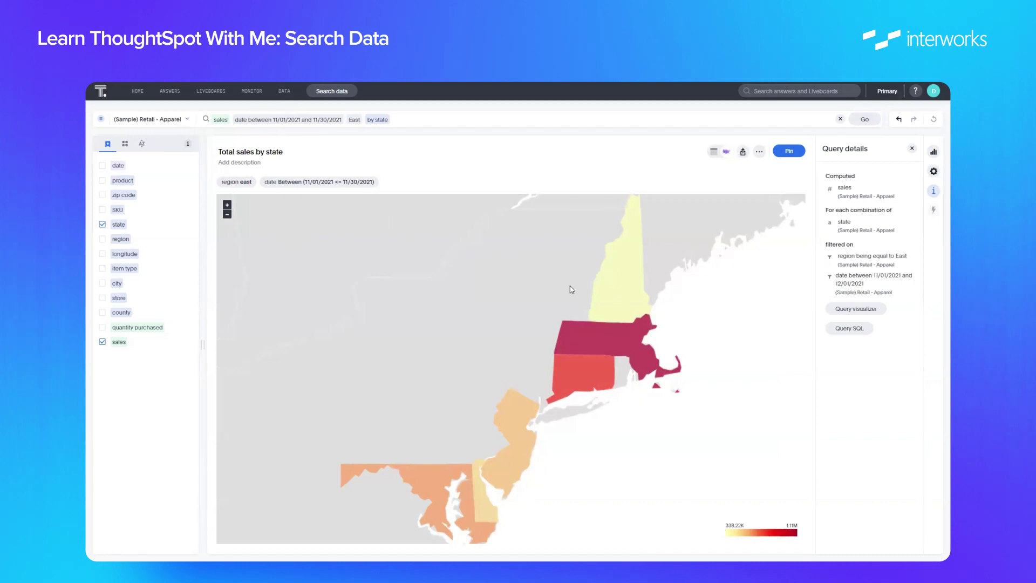
Check New Hampshire's 338.22K total on the East November 2021 state sales map.
mouse_move(624, 317)
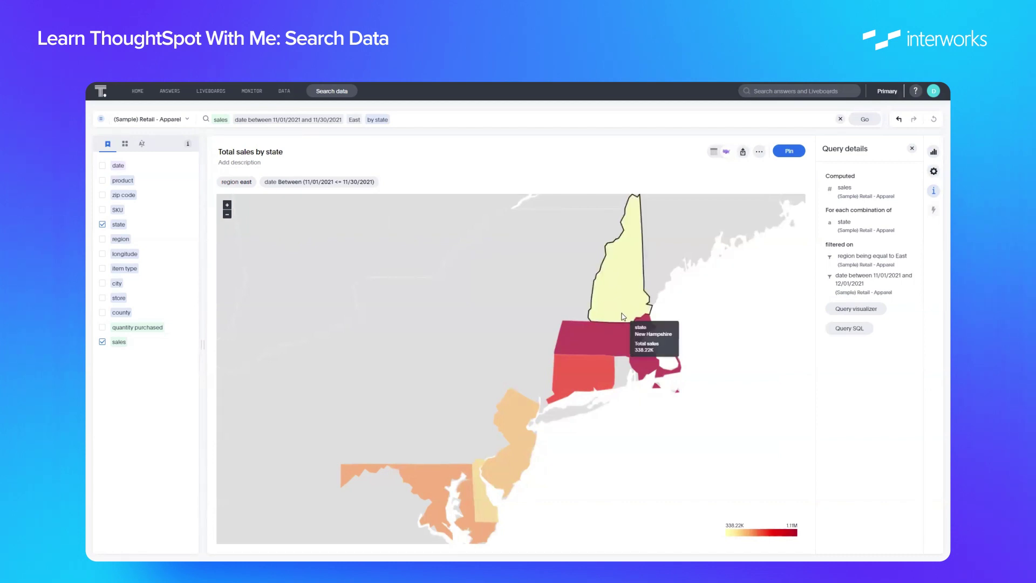